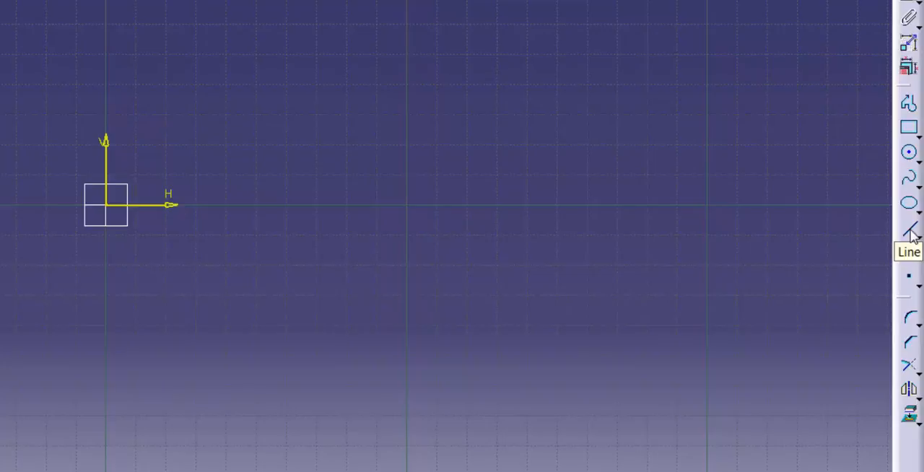
Step: Sketch a 30 mm horizontal line from H -50 mm, V -30 mm to H -20 mm, V -30 mm
left_click(910, 232)
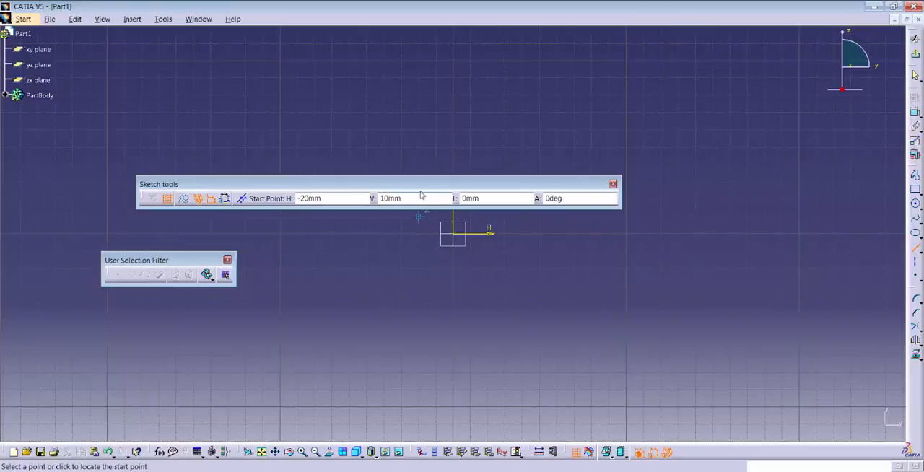
left_click_drag(424, 184, 434, 121)
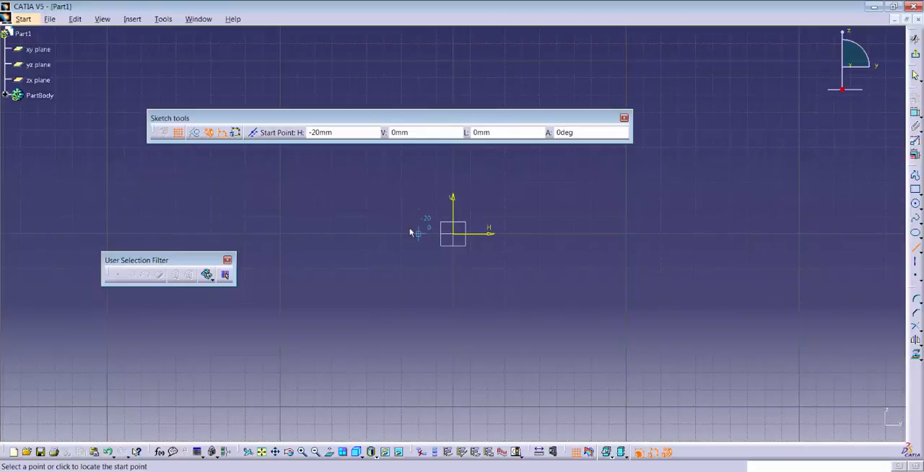
left_click(302, 453)
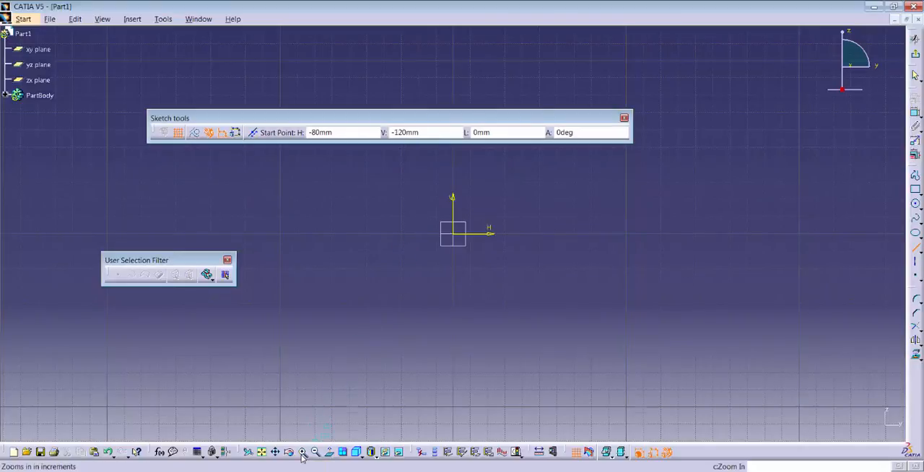
left_click(302, 452)
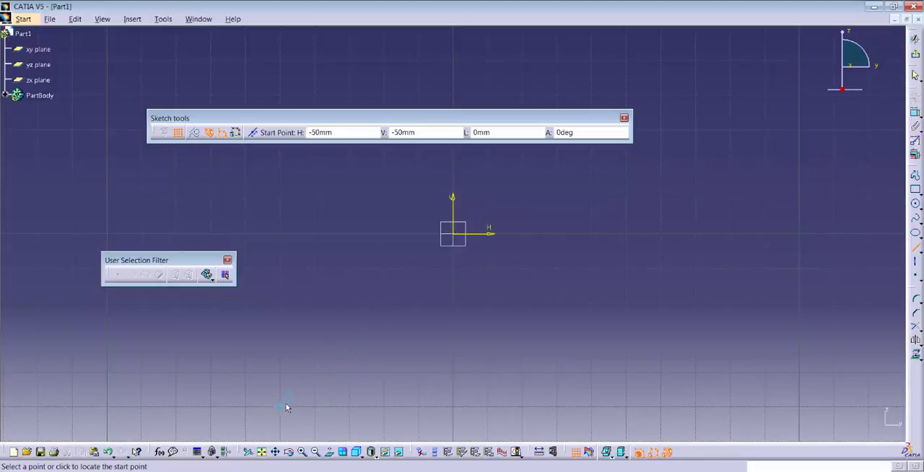
left_click(276, 345)
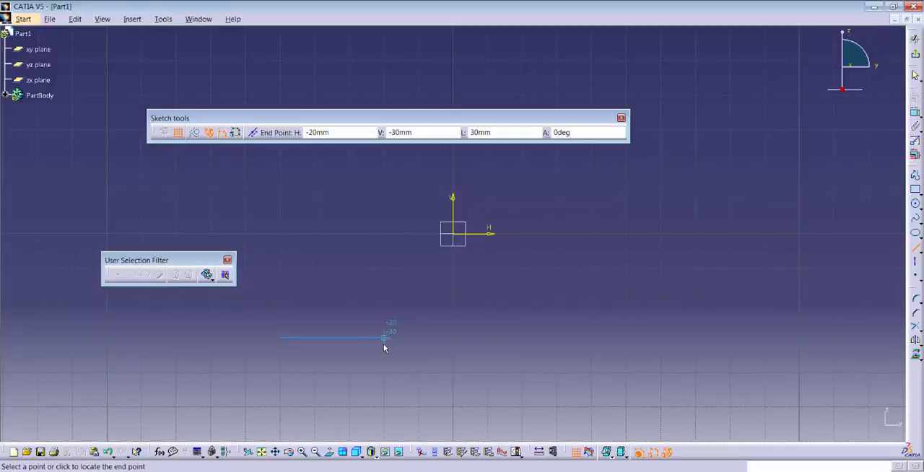
left_click(383, 346)
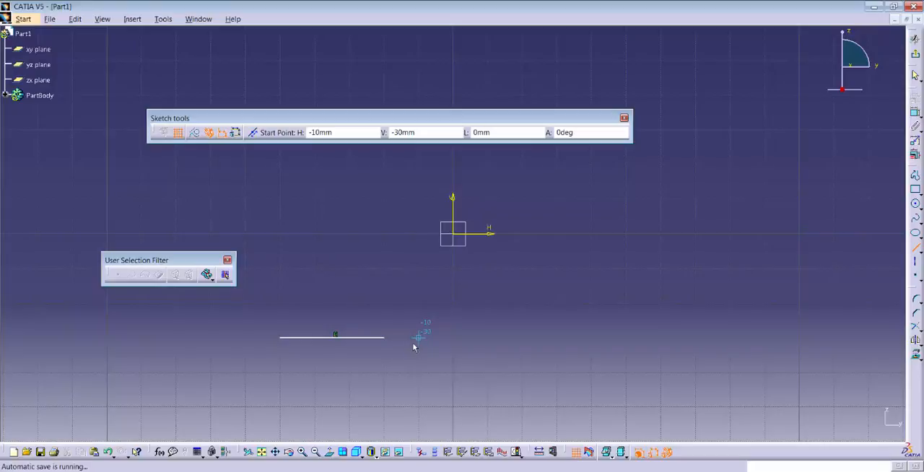
left_click(413, 342)
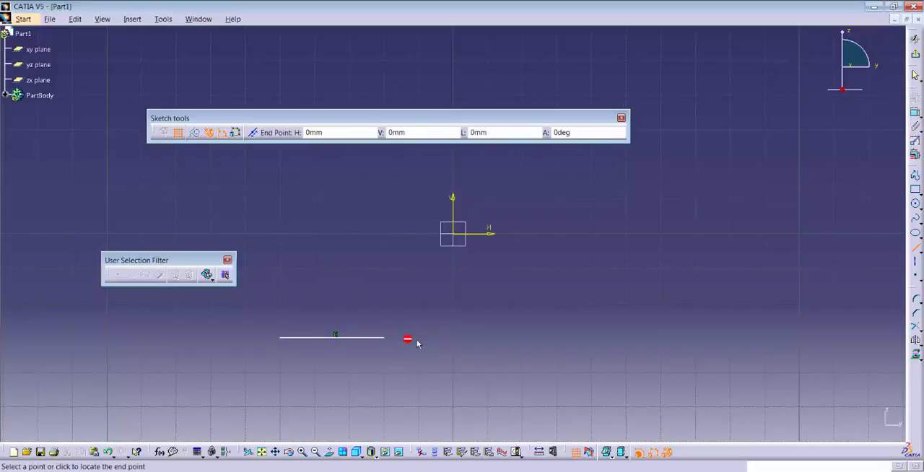
left_click(515, 337)
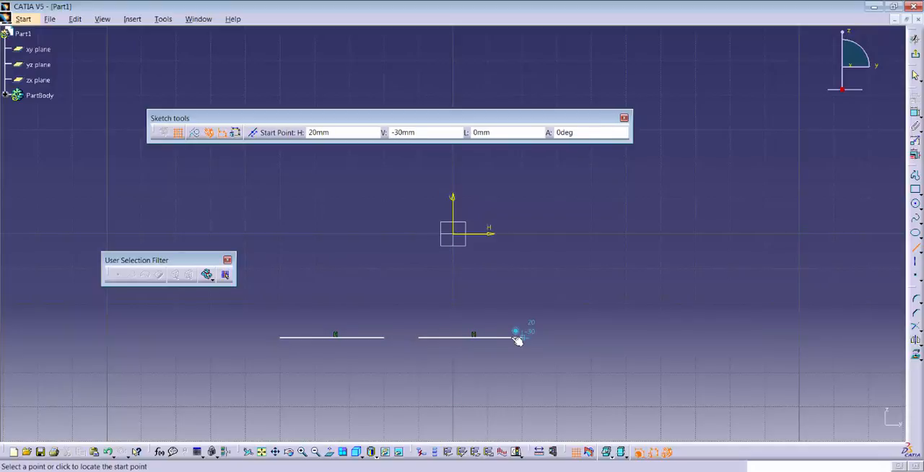
left_click(557, 337)
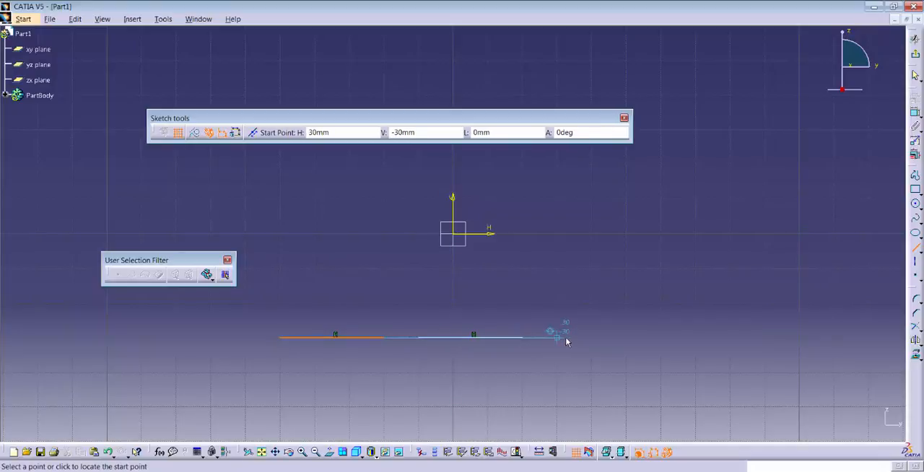
left_click(657, 338)
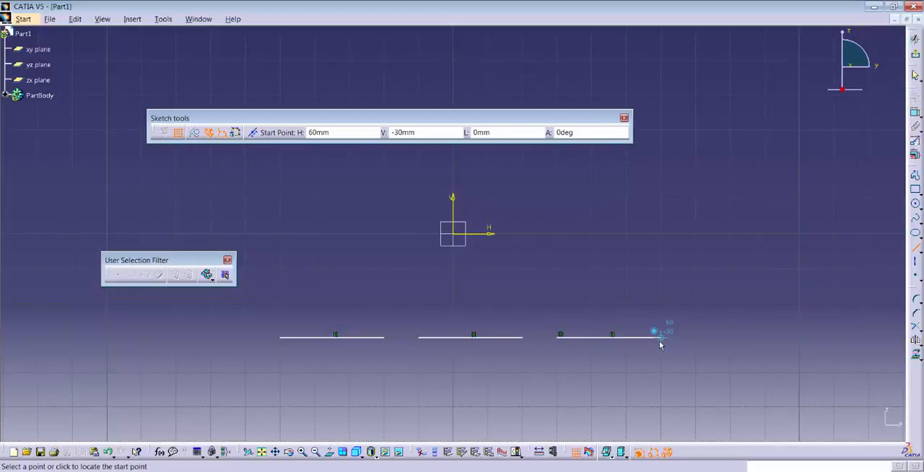
key("Escape")
key("ctrl+z")
key("ctrl+z")
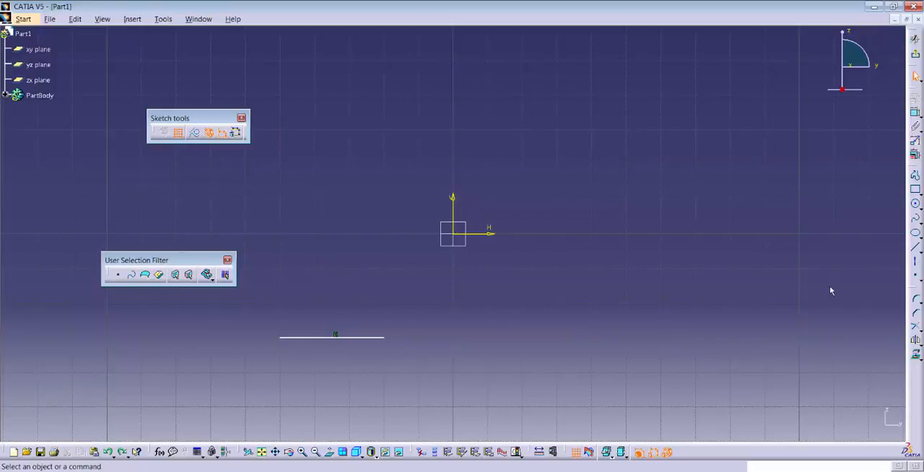
Step: Sketch an 8 mm line vertically upward from the right end of the horizontal line
left_click(915, 249)
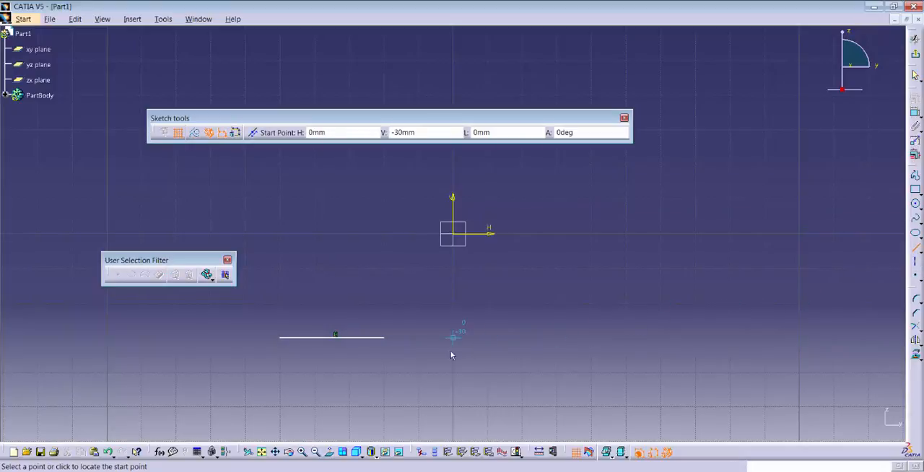
left_click(390, 348)
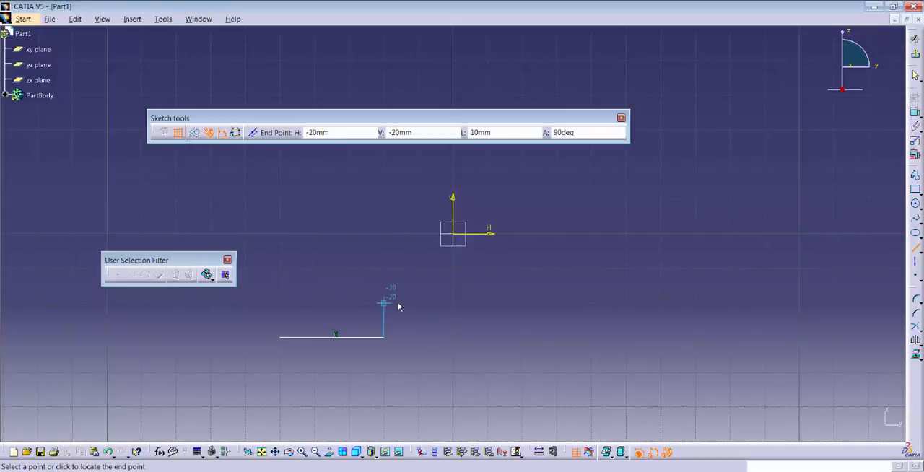
double_click(491, 132)
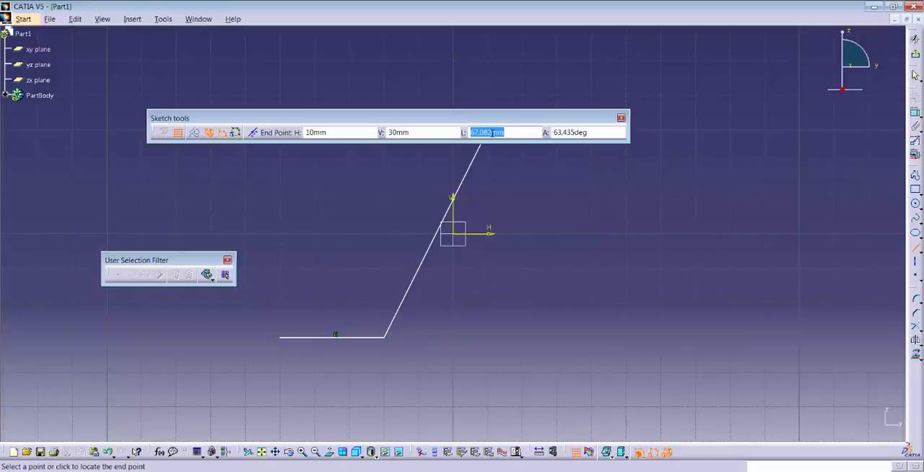
type("8")
key("Tab")
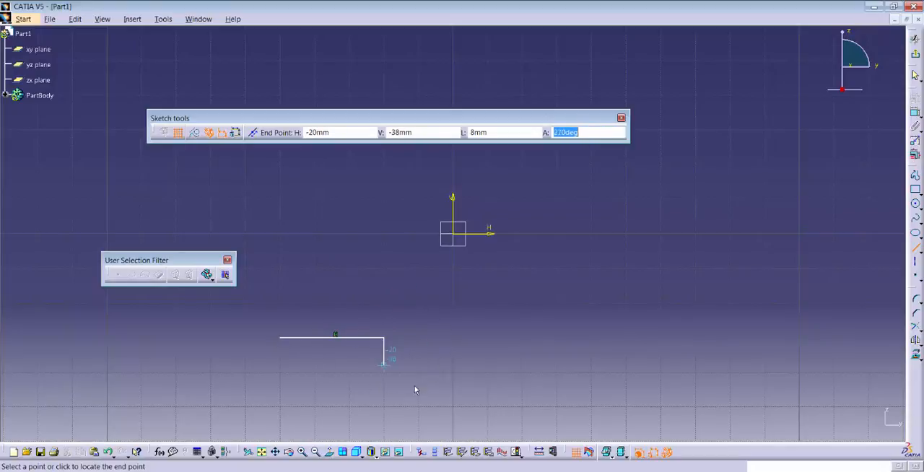
left_click(388, 312)
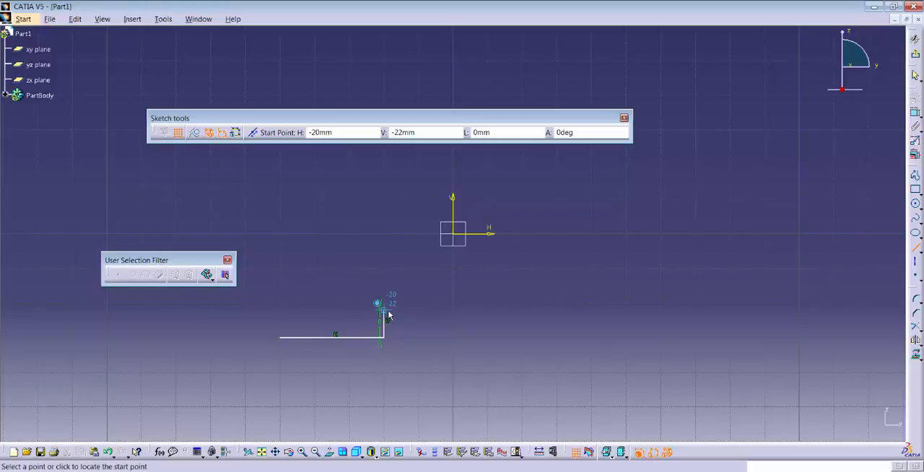
Step: Sketch a line from the top of the short vertical line with length 75 mm and angle 0 degrees
left_click(388, 313)
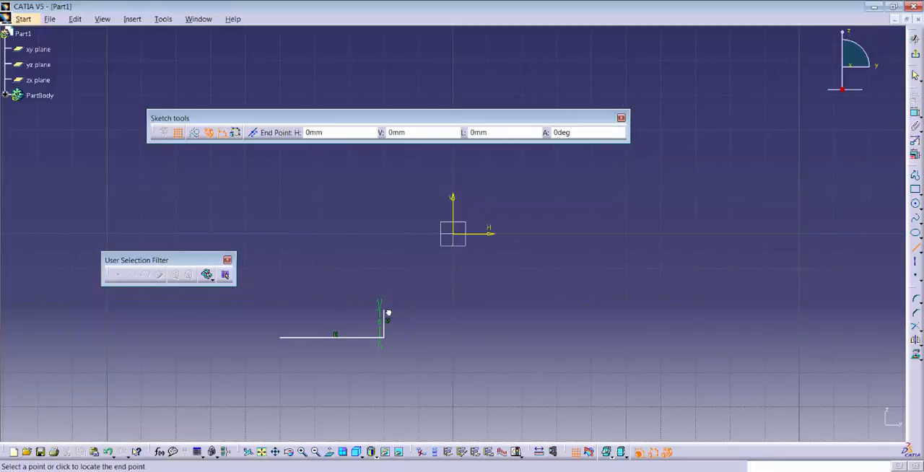
key("Tab")
key("Tab")
key("Tab")
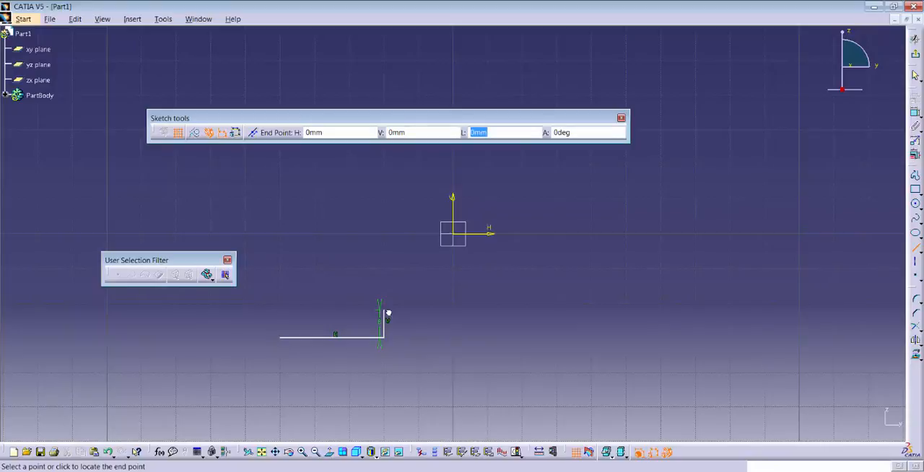
type("75")
key("Tab")
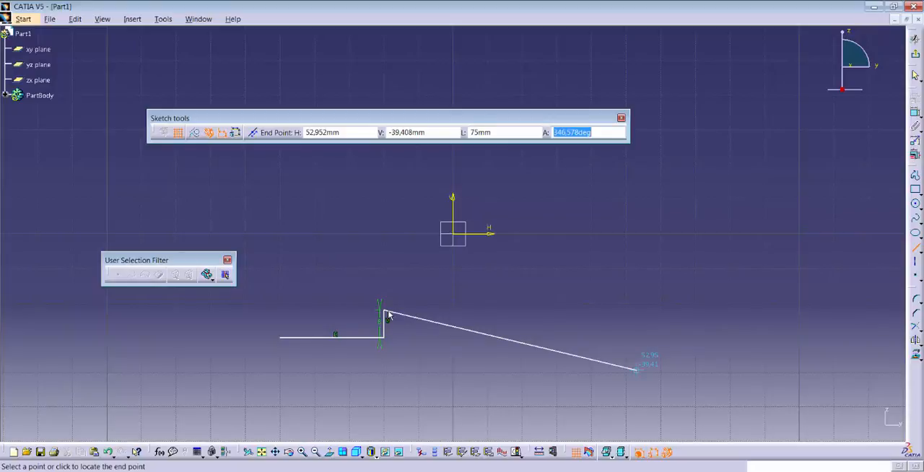
type("0")
key("Return")
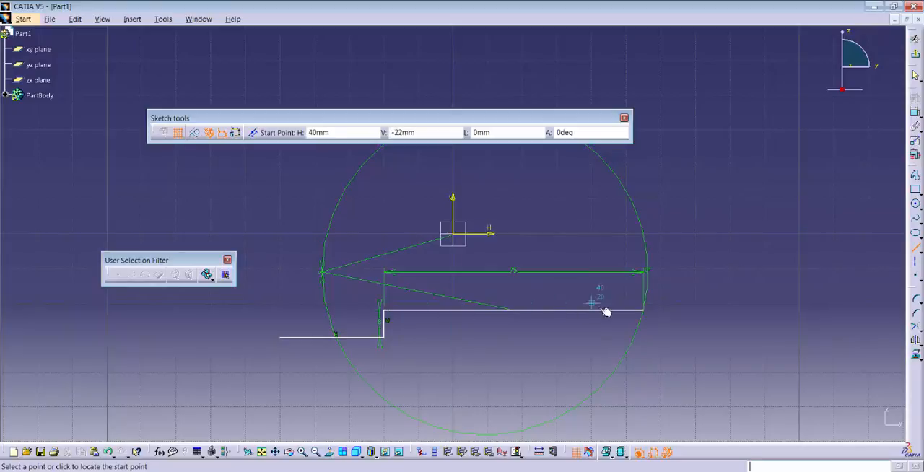
Step: Continue the profile from the 75 mm line's right end with connected lines 8 mm down, 45 mm right and 50 mm up
left_click(648, 313)
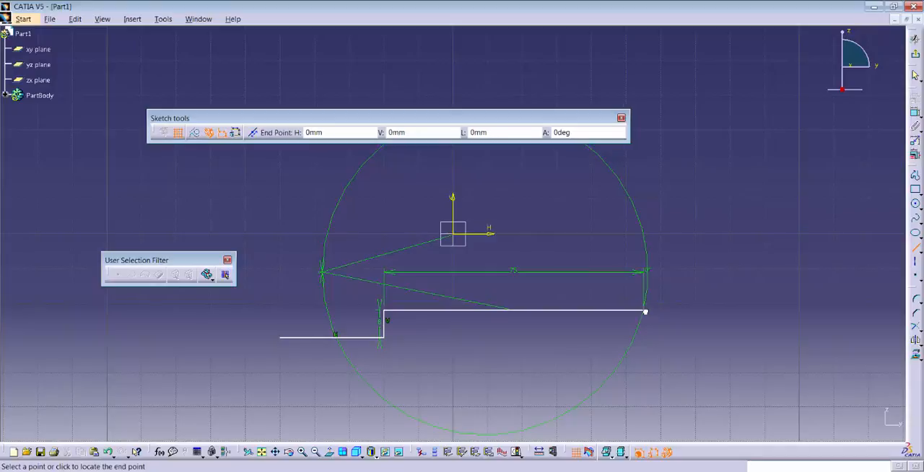
left_click(646, 338)
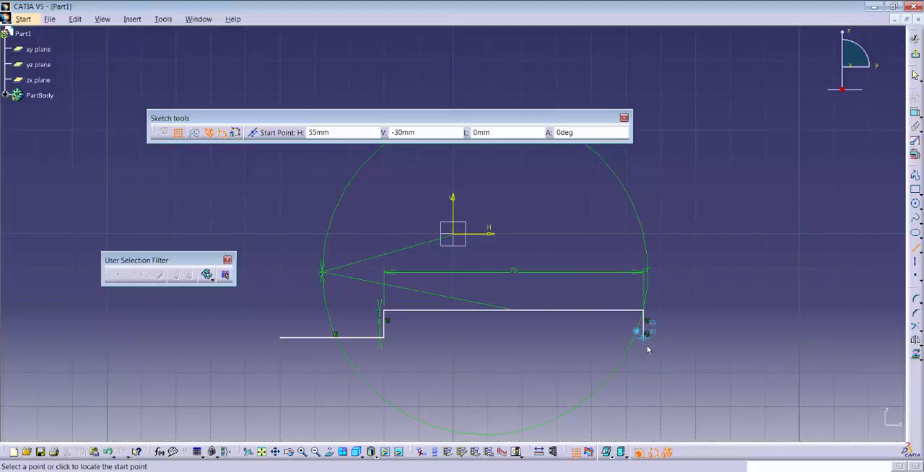
left_click(646, 337)
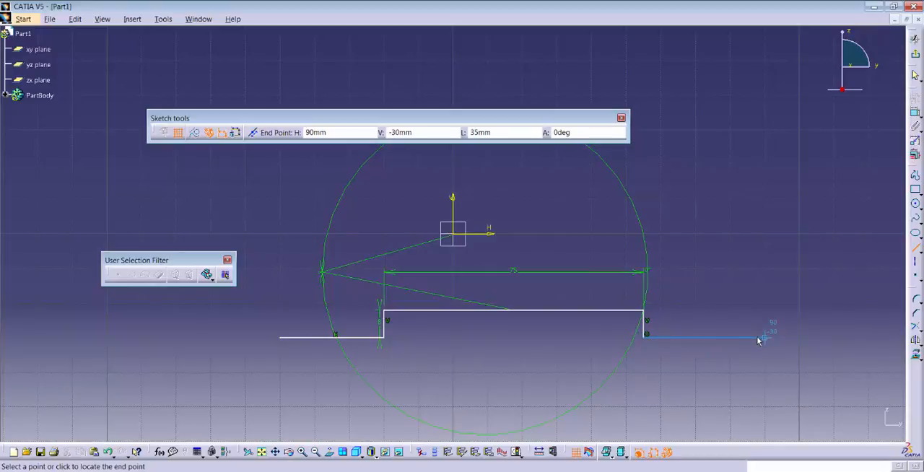
left_click(798, 338)
left_click(797, 339)
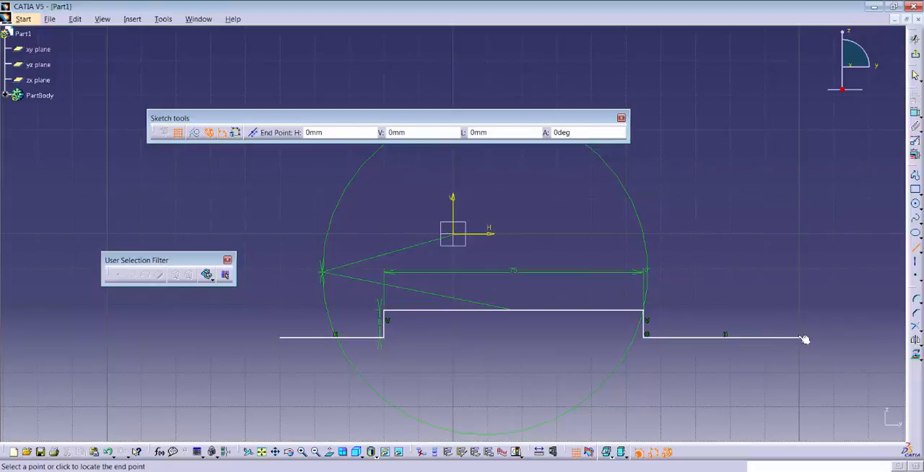
left_click(804, 175)
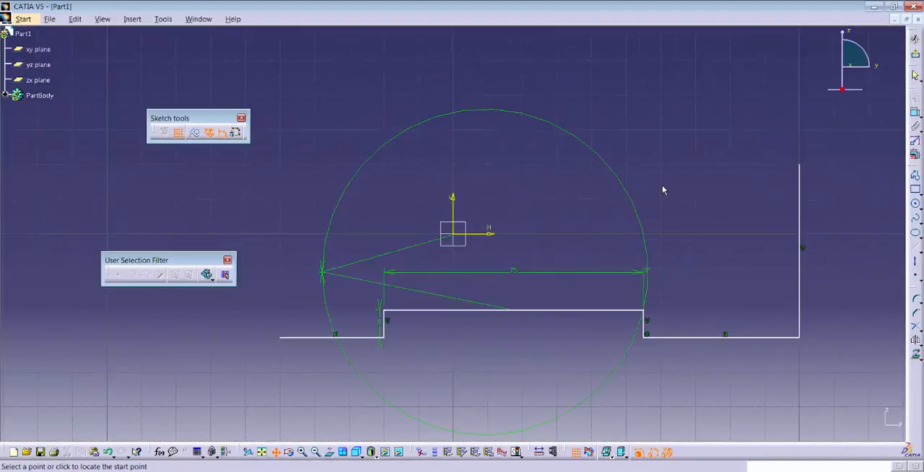
Step: Sketch a three-point arc from the tall vertical line's top end through H 70 mm, V 50 mm, ending level with its start
mouse_move(660, 192)
middle_mouse_down()
mouse_move(631, 241)
mouse_move(602, 264)
middle_mouse_up()
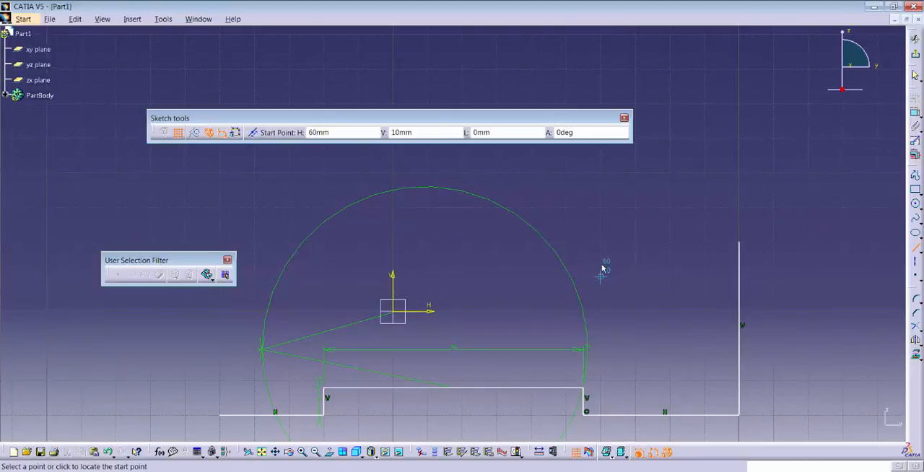
mouse_move(607, 254)
middle_mouse_down()
mouse_move(564, 310)
mouse_move(599, 243)
mouse_move(620, 250)
mouse_move(583, 262)
mouse_move(530, 258)
mouse_move(581, 254)
mouse_move(542, 263)
mouse_move(529, 283)
middle_mouse_up()
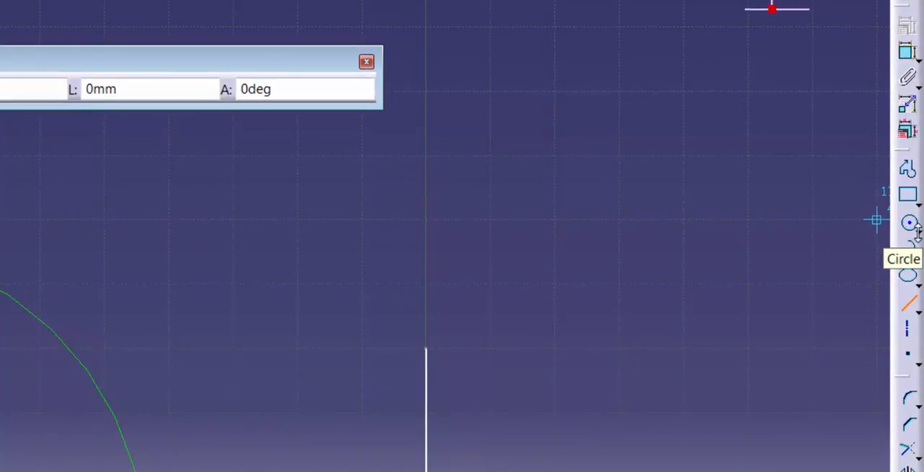
left_click(918, 232)
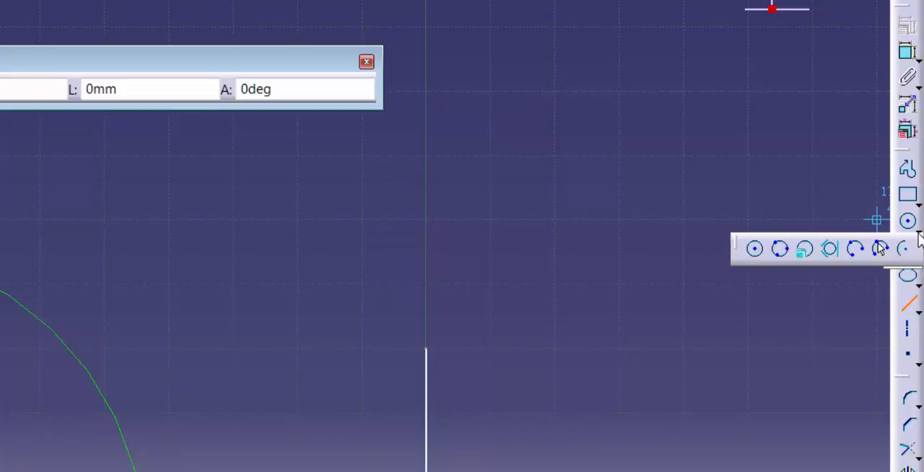
left_click(859, 254)
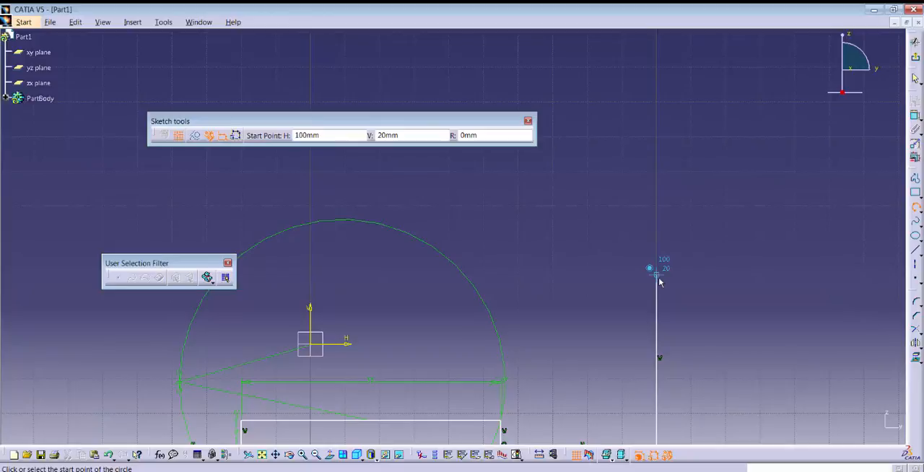
left_click(658, 278)
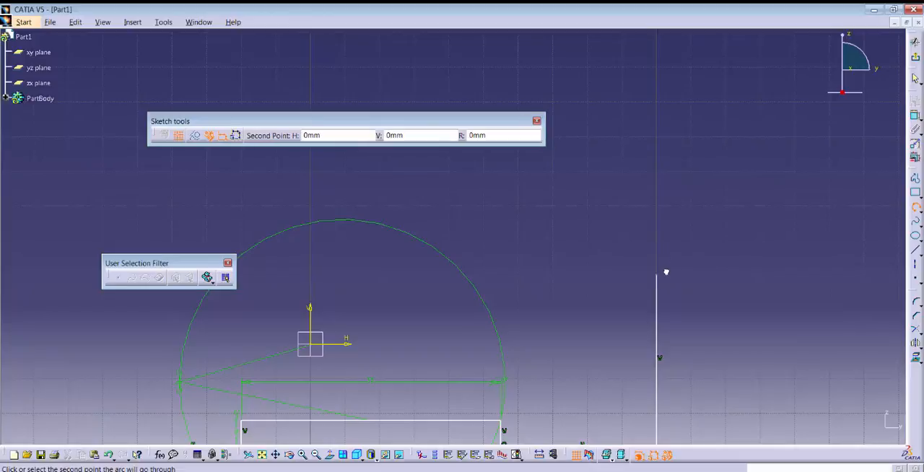
left_click(563, 181)
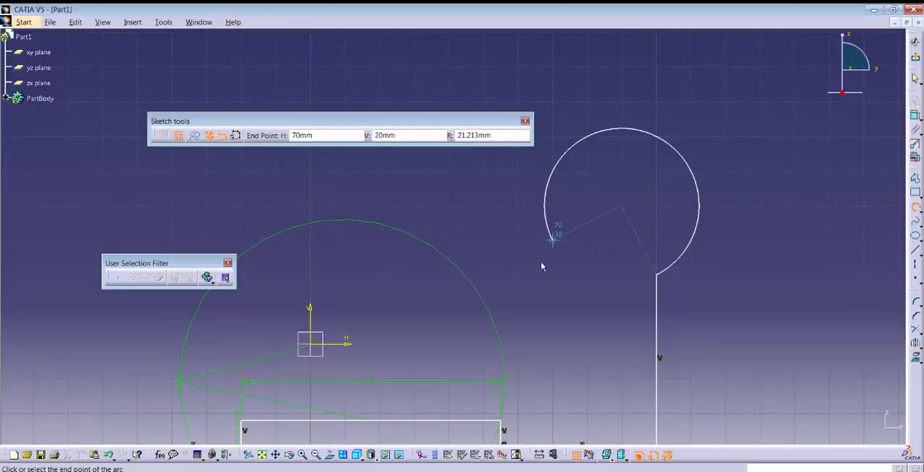
left_click(452, 286)
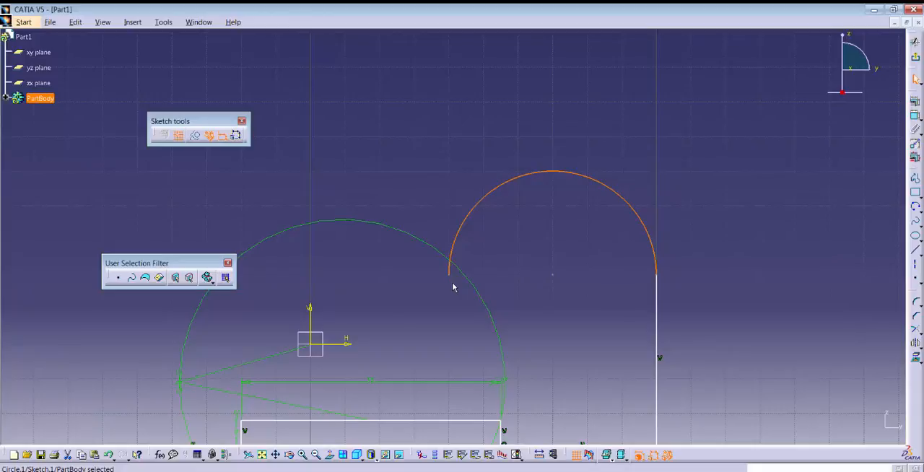
Step: Sketch a vertical line from the arc's open left end down to H 40 mm, V 0 mm
left_click(915, 254)
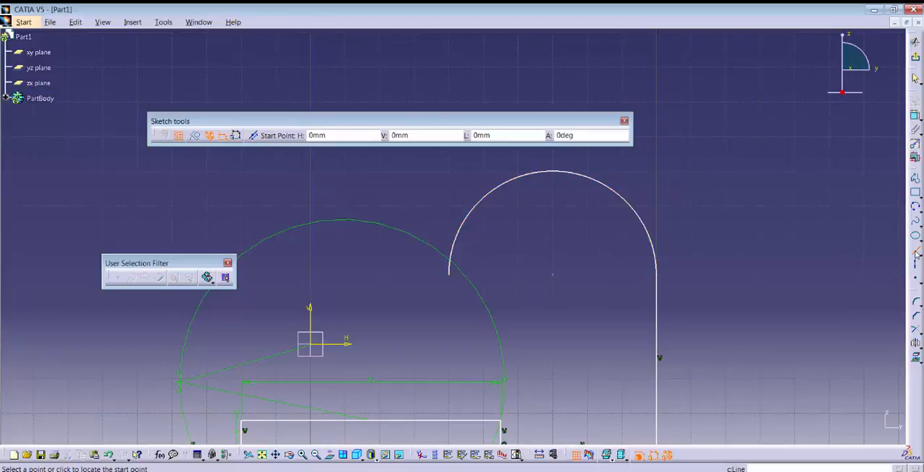
left_click(449, 273)
left_click(449, 340)
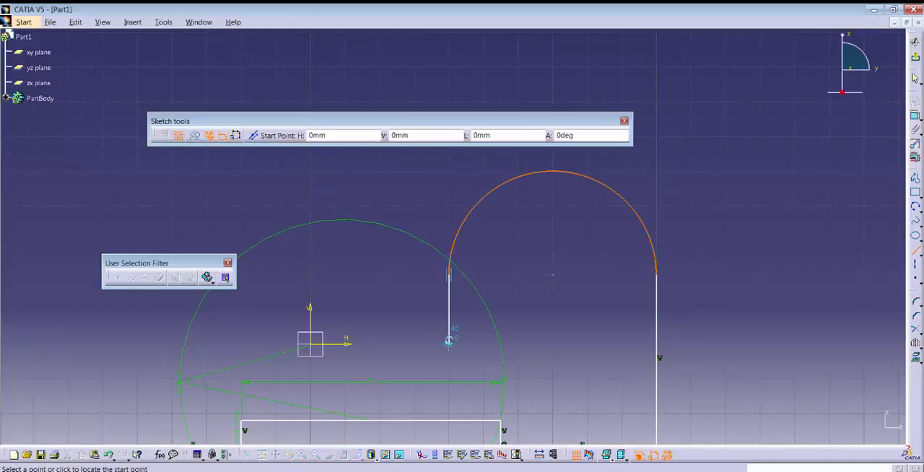
Step: Sketch an 80 mm horizontal line from that line's lower end through the origin to H -40 mm, V 0 mm
left_click(448, 340)
middle_click_drag(448, 340, 551, 289)
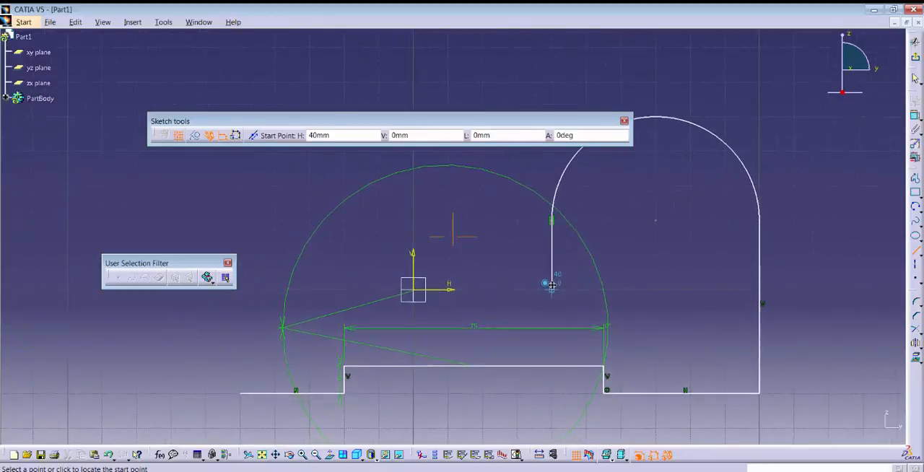
left_click(286, 295)
middle_click_drag(285, 292, 432, 283)
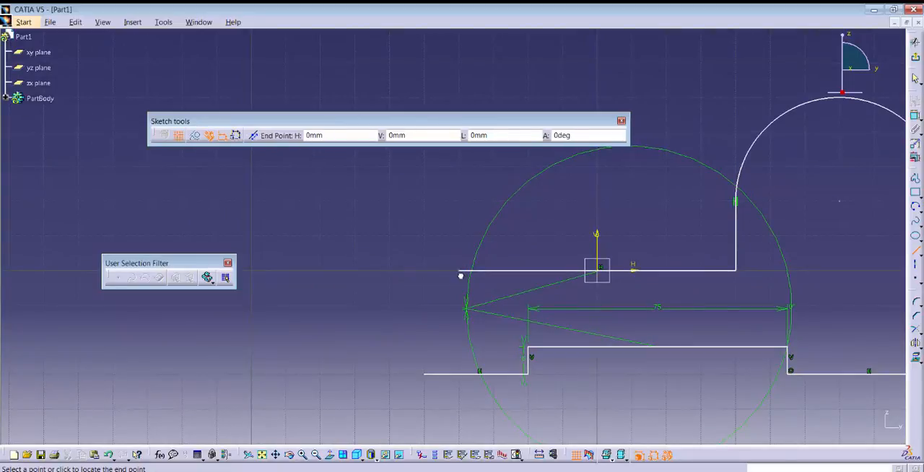
Step: Close the profile with a slanted line from H -40 mm, V 0 mm to H -50 mm, V -10 mm and a vertical line to V -30 mm
left_click(458, 270)
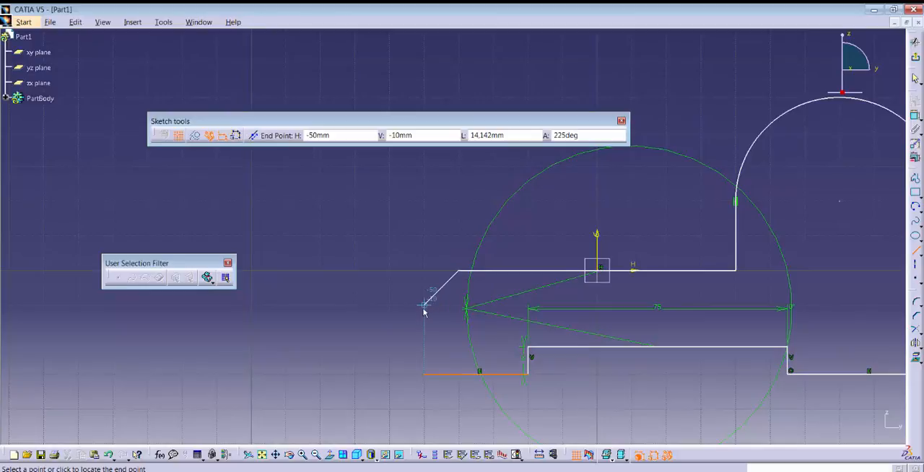
left_click(424, 307)
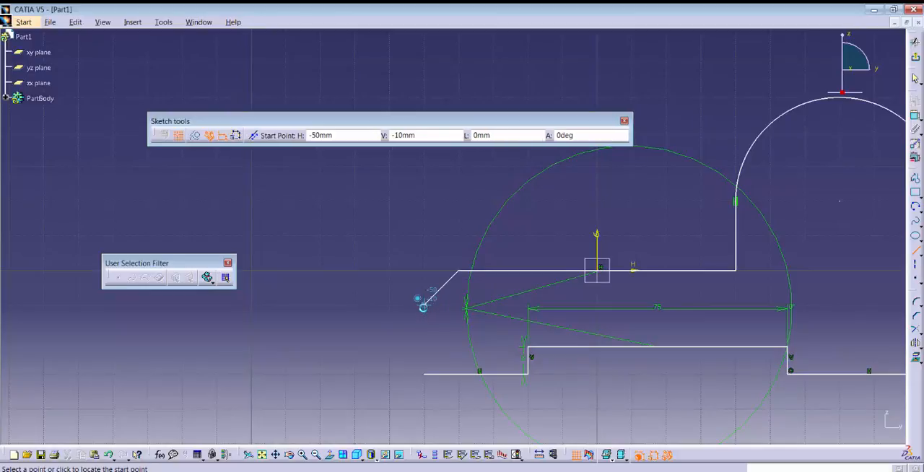
left_click(423, 307)
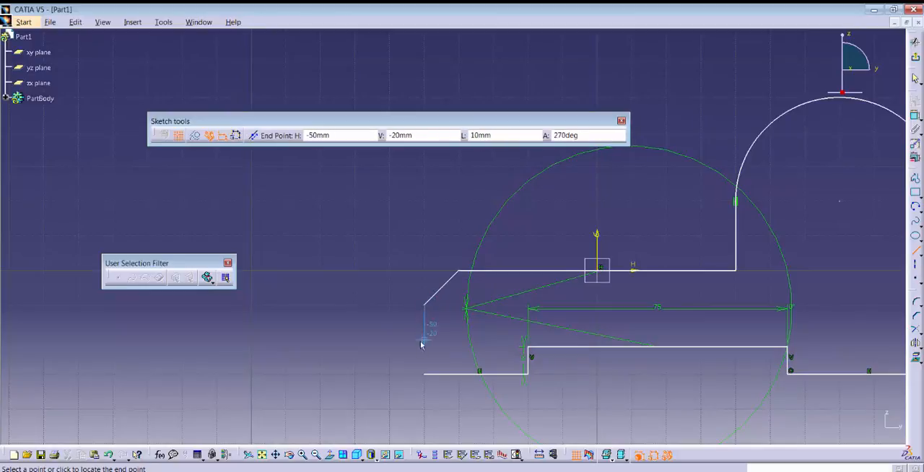
left_click(425, 373)
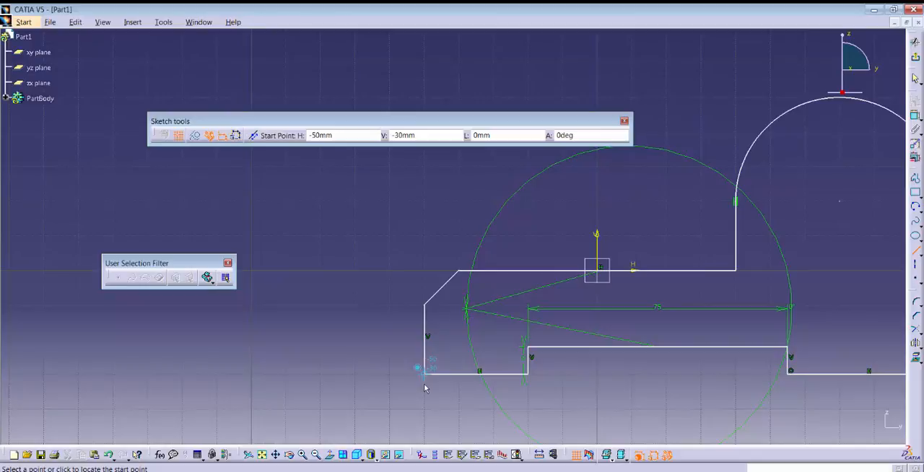
key("Escape")
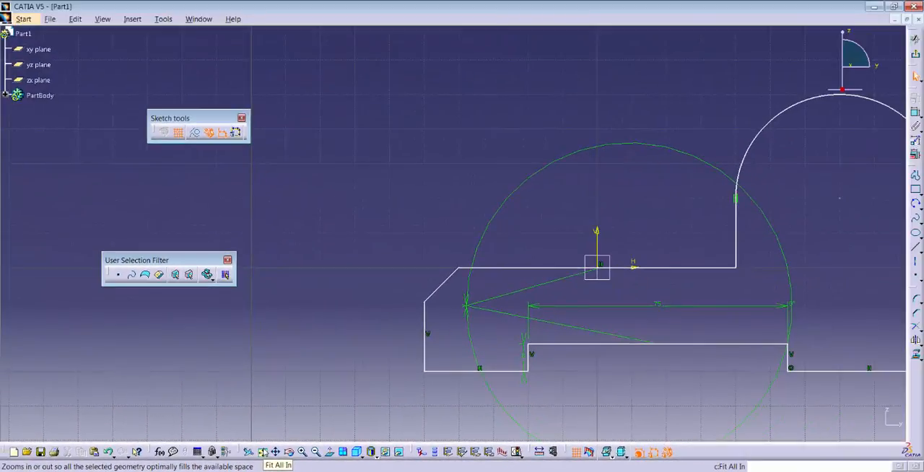
left_click(263, 453)
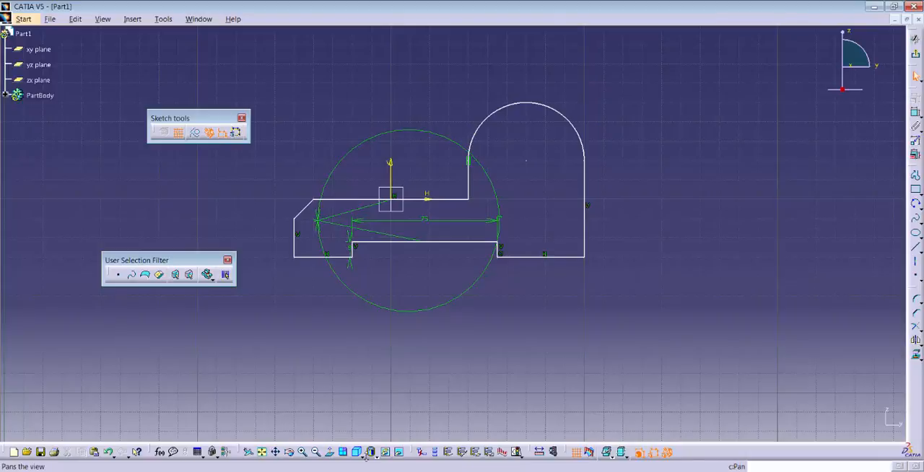
Step: Check the h4_malli reference picture in Windows Photo Viewer and sketch a 15 mm radius circle centred on the arc's centre at H 70 mm, V 20 mm
key("alt+Tab")
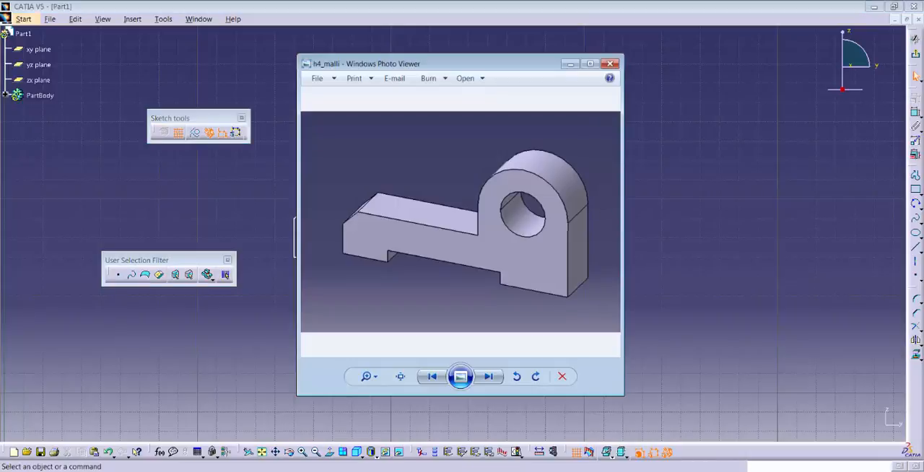
key("alt+Tab")
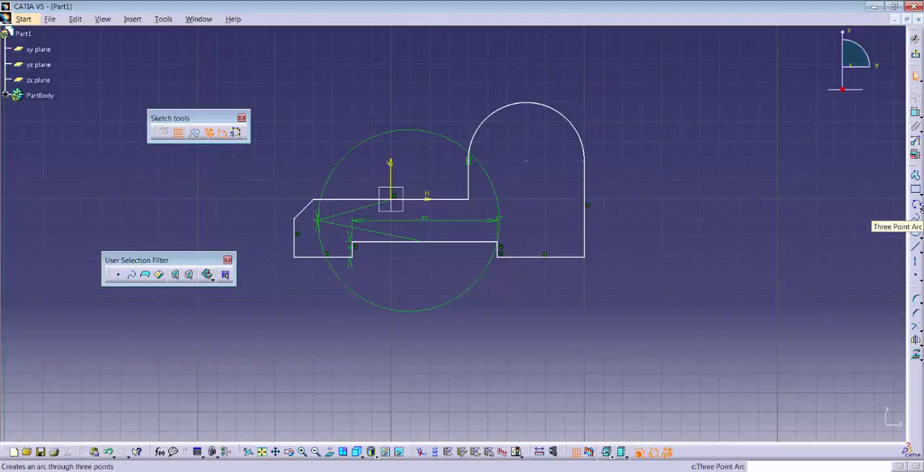
left_click(920, 208)
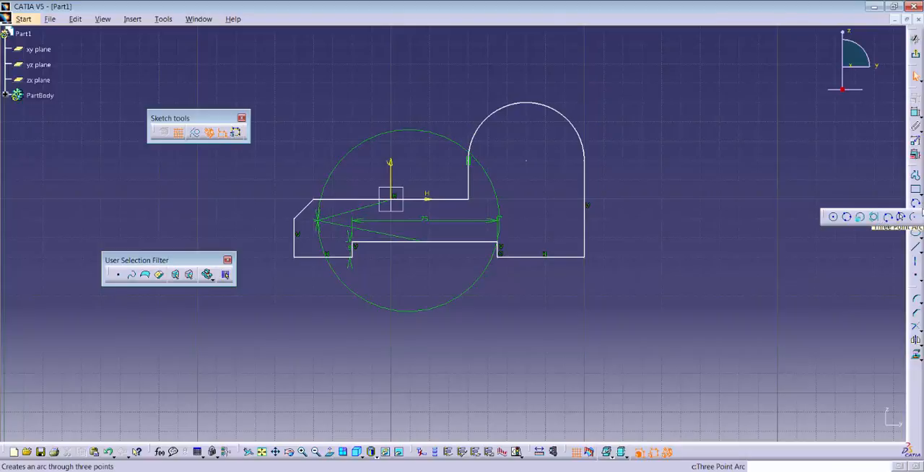
left_click(834, 219)
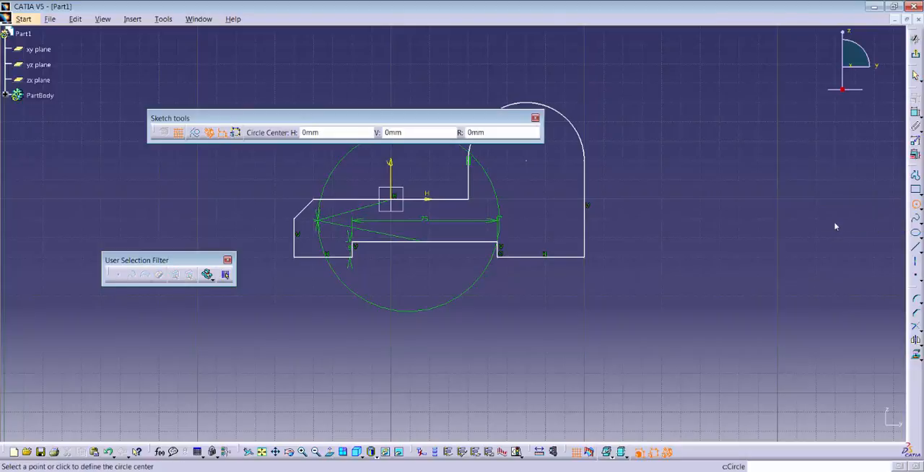
left_click(528, 161)
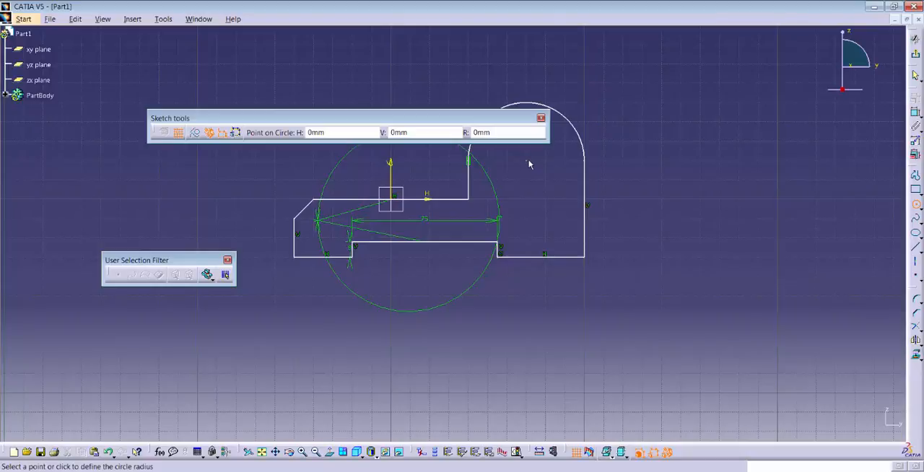
key("Tab")
key("Tab")
key("Tab")
type("15")
key("Return")
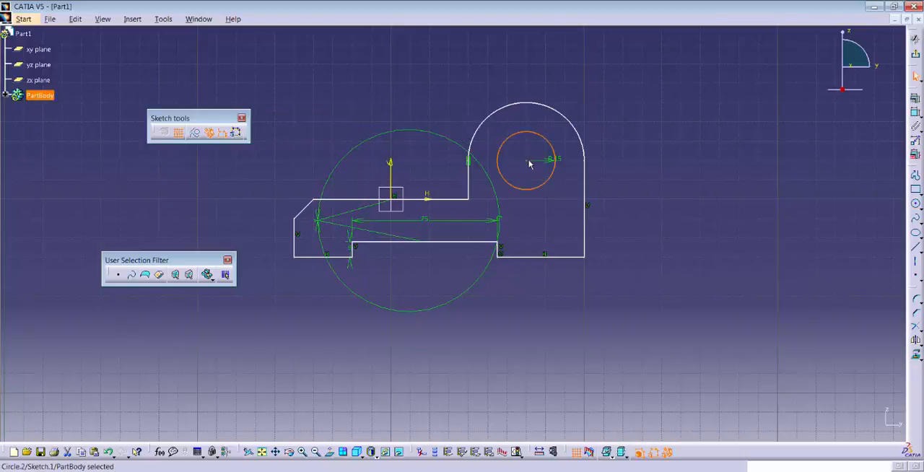
left_click(640, 156)
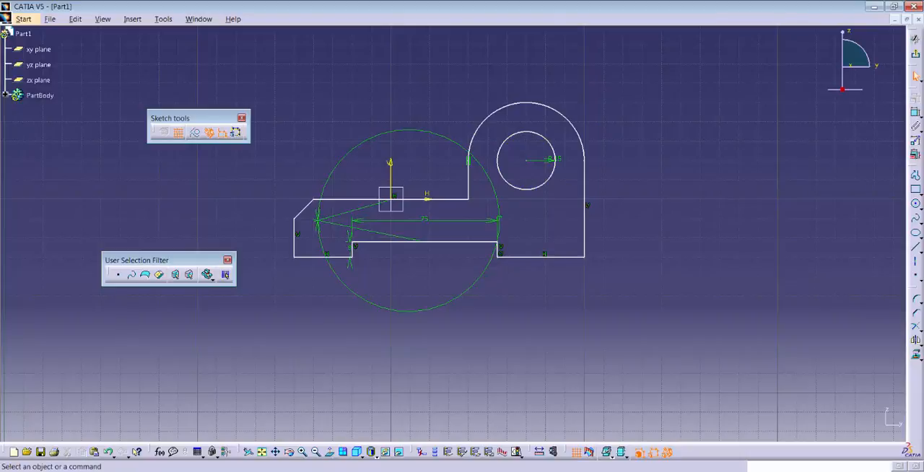
Step: Save the part as harjoitus4 in the CATIA folder
key("ctrl+s")
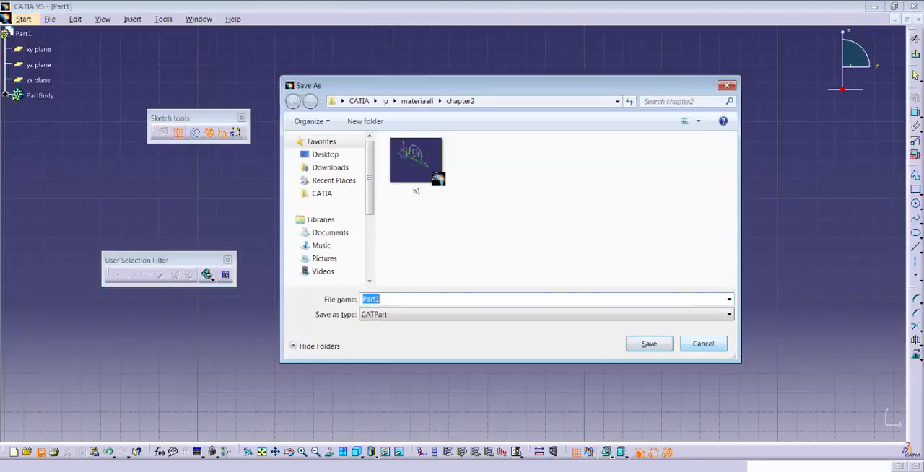
left_click(323, 194)
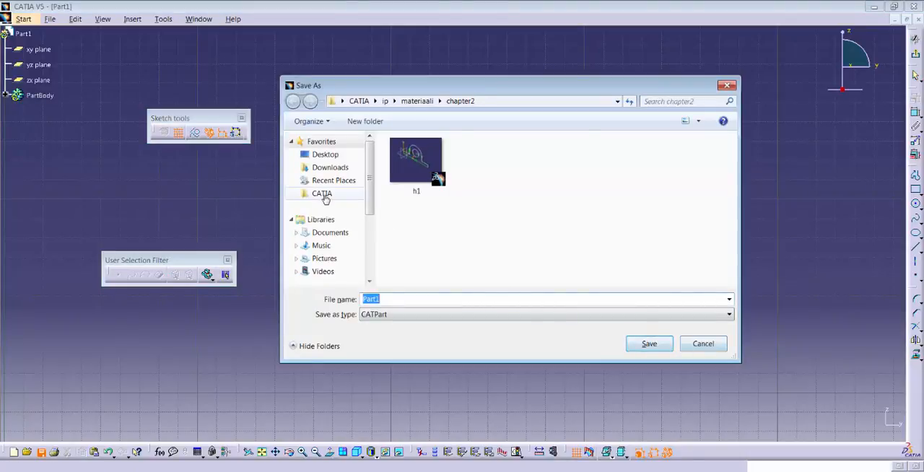
double_click(413, 301)
type("harjoitus")
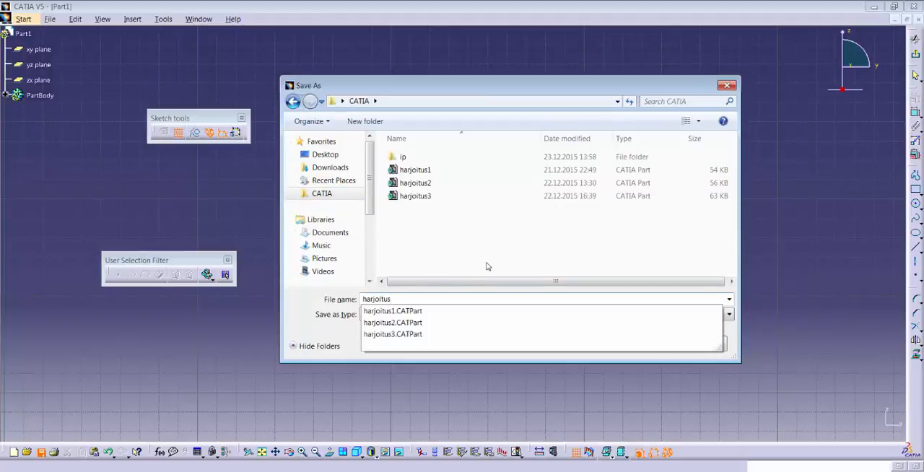
type("4")
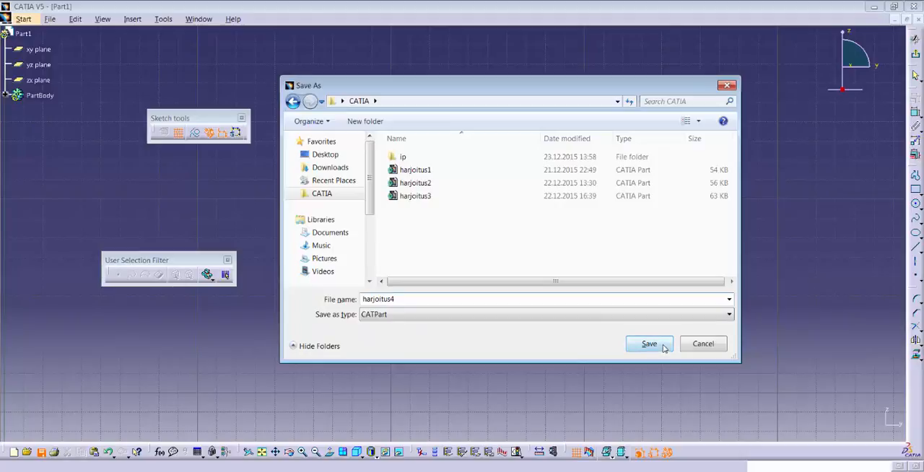